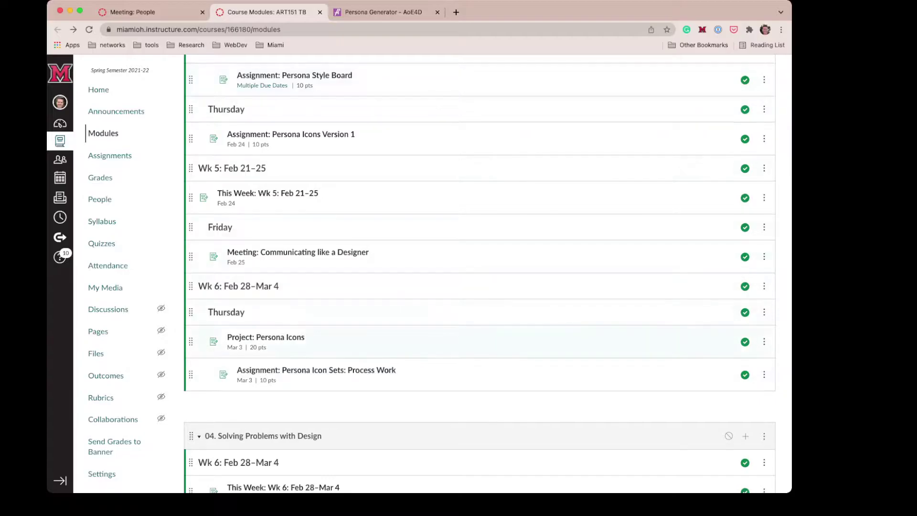
Open the Project: Persona Icons assignment and review its parameters, due date and grading rubric
left_click(266, 337)
scroll(409, 272, "down", 10)
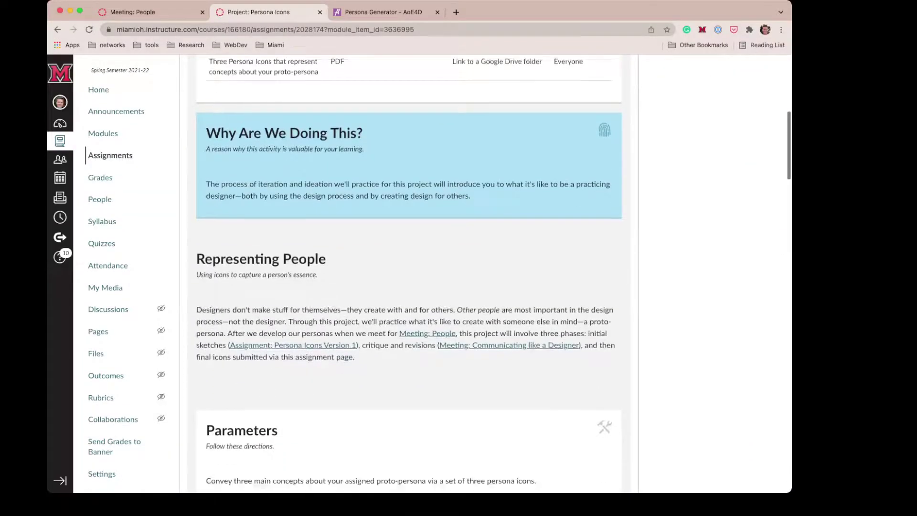
scroll(409, 272, "down", 14)
scroll(409, 272, "down", 12)
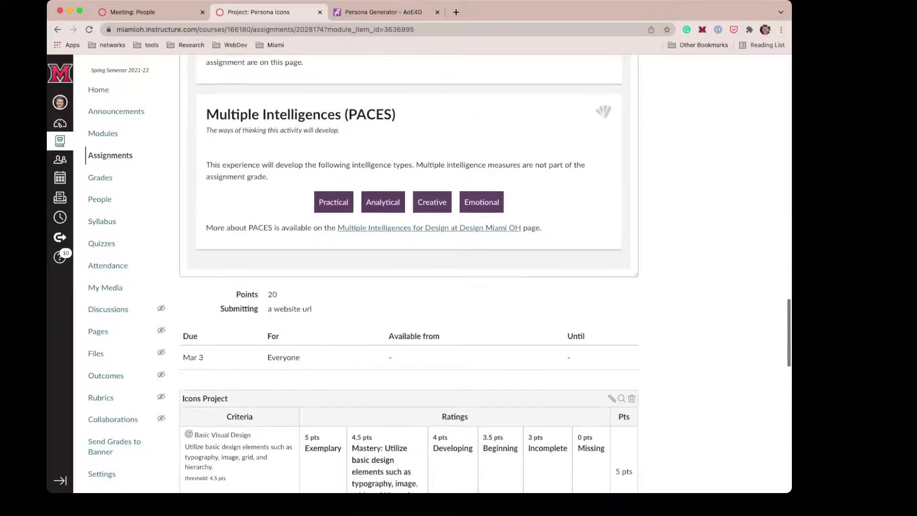
scroll(409, 272, "down", 2)
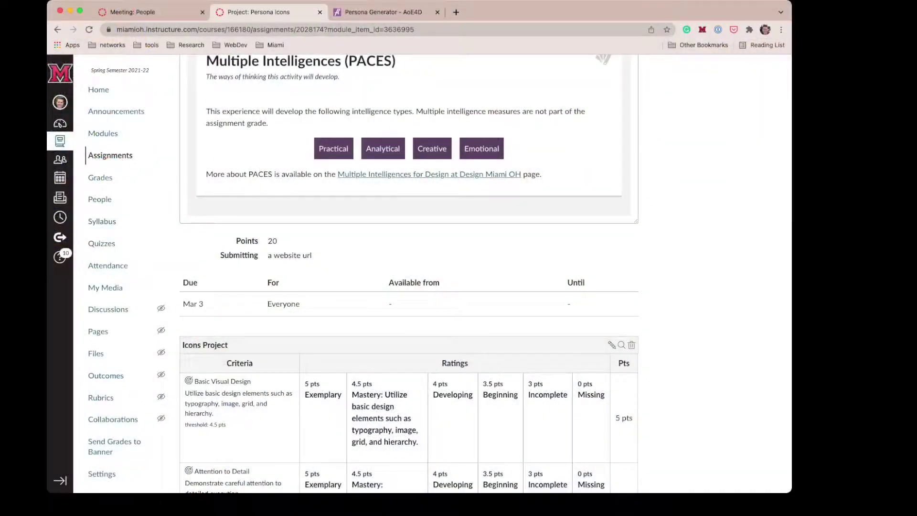
Check the Meeting: People page, then review the randomly generated persona on the AoE4D Persona Generator page
left_click(165, 12)
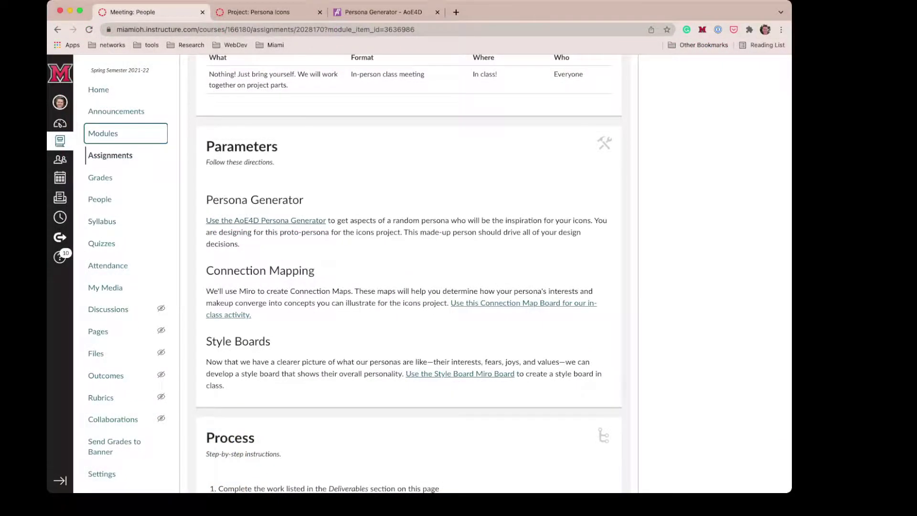
left_click(374, 12)
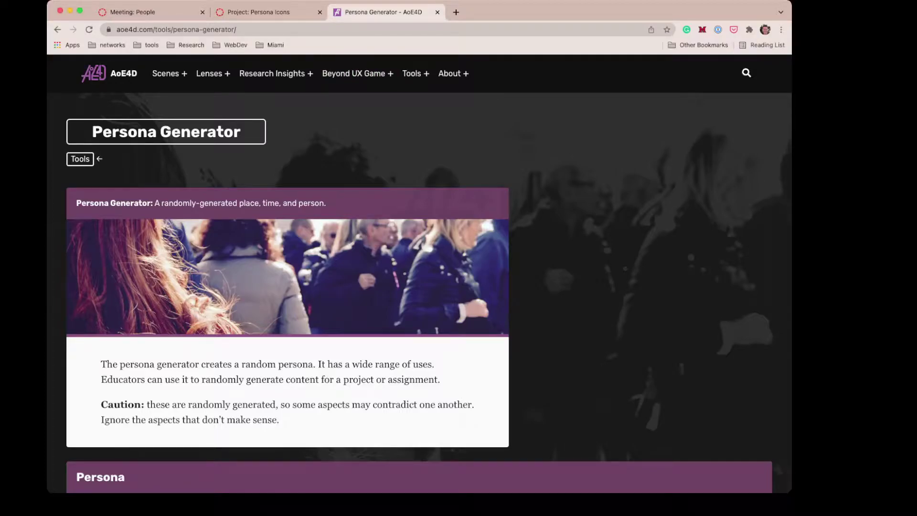
scroll(419, 273, "down", 12)
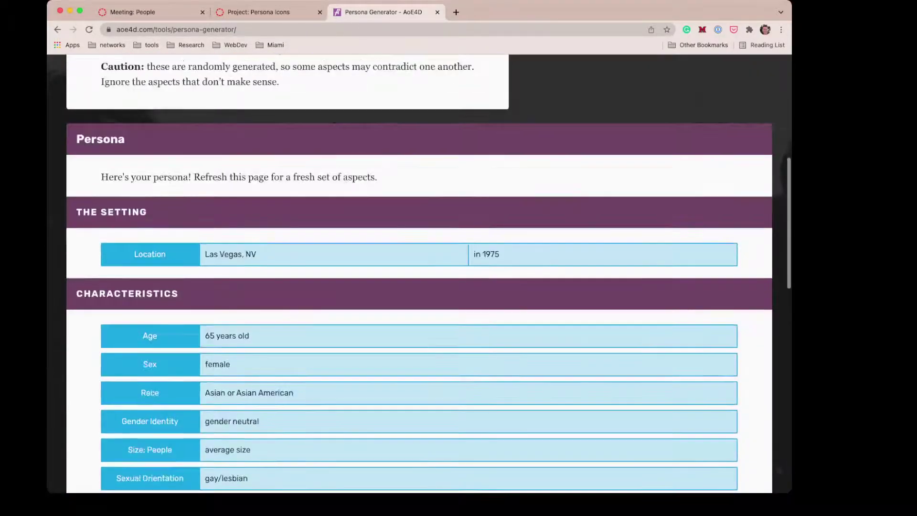
scroll(420, 273, "down", 2)
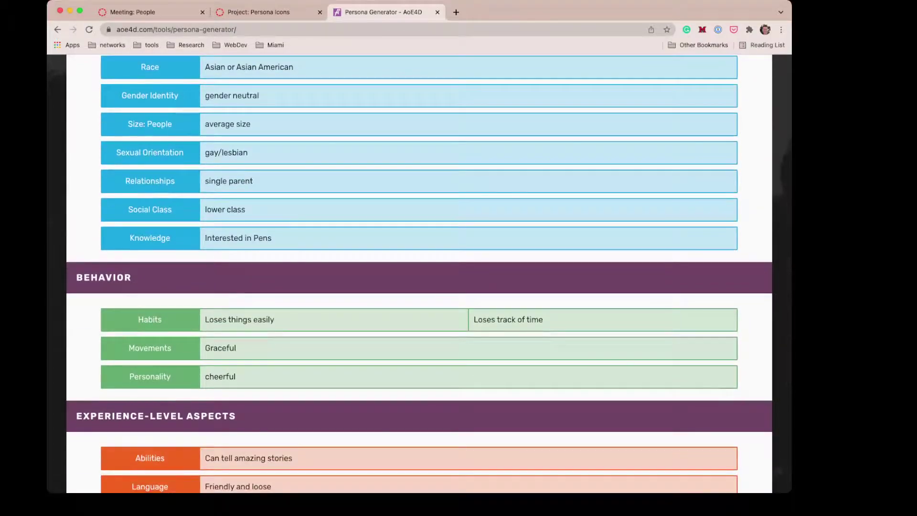
Generate a fresh random persona and read through its aspects
key("super+r")
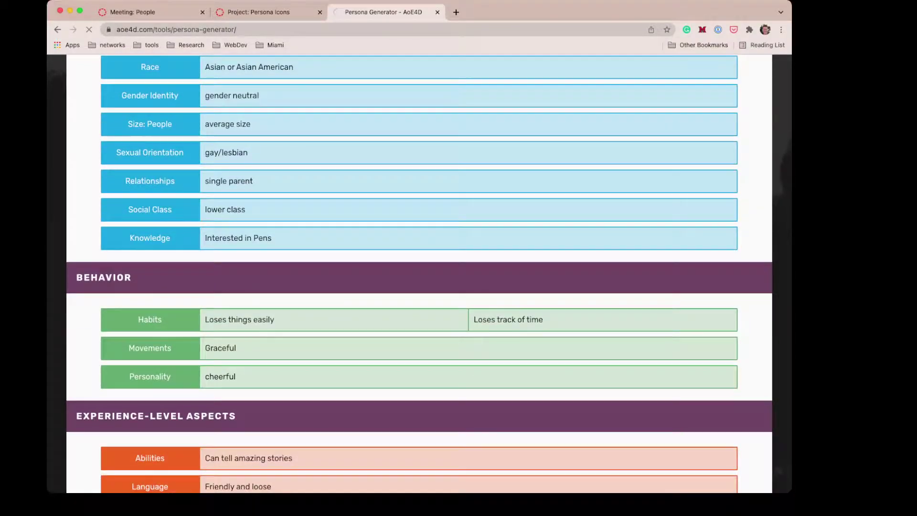
scroll(420, 272, "up", 3)
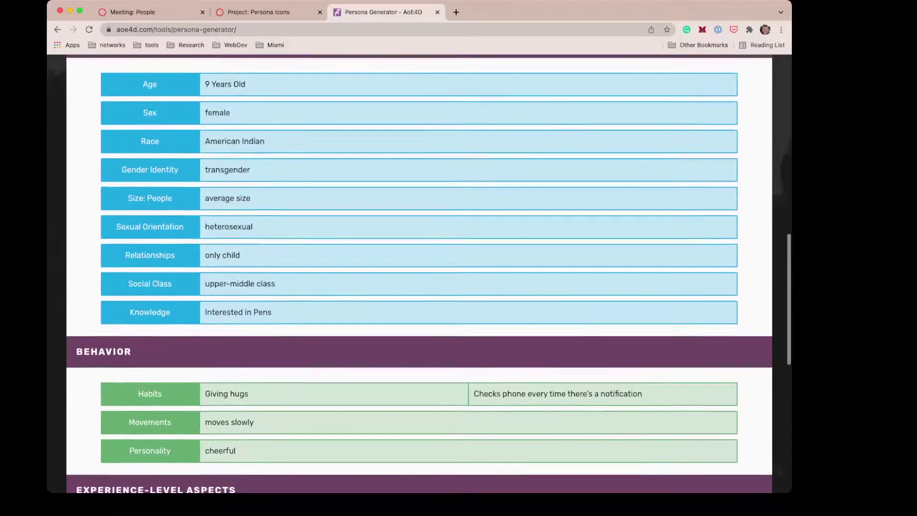
scroll(420, 272, "up", 1)
scroll(420, 273, "down", 6)
scroll(420, 273, "down", 3)
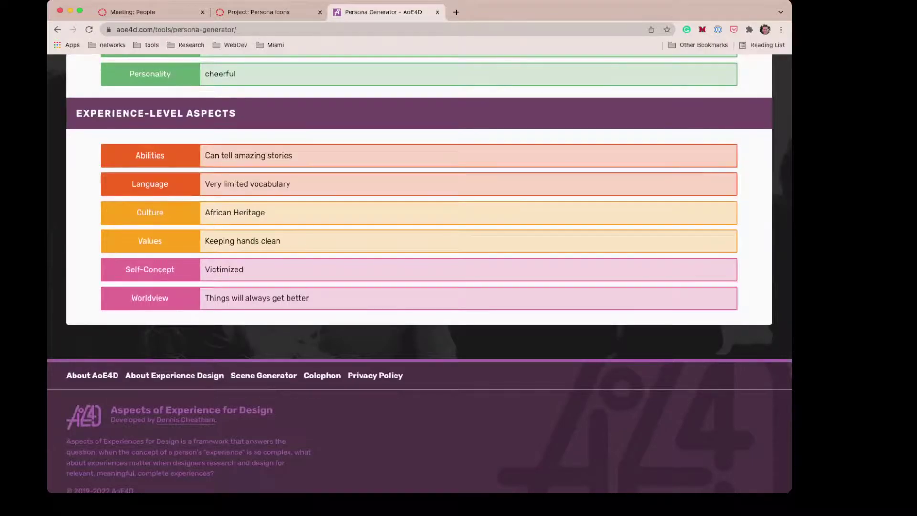
Examine the new persona's setting, characteristics, behavior and experience-level aspects
scroll(420, 273, "up", 5)
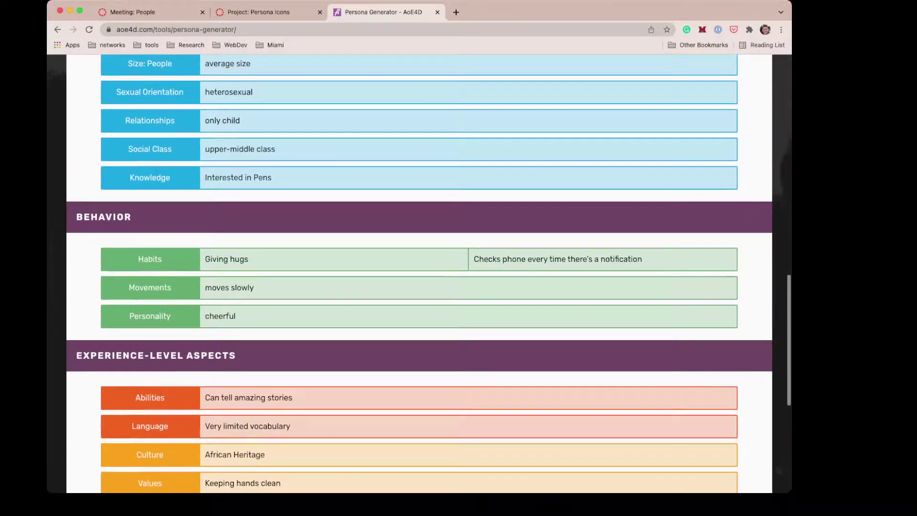
scroll(419, 273, "down", 1)
scroll(419, 273, "up", 4)
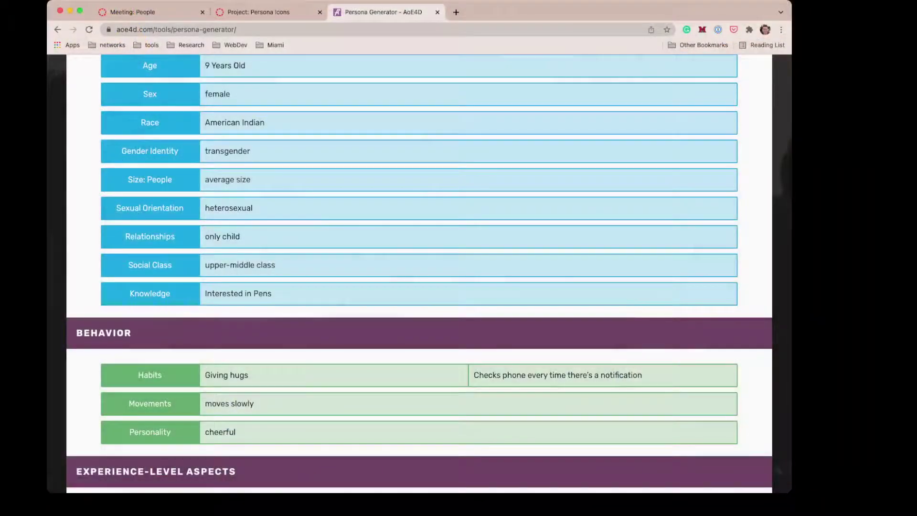
scroll(419, 272, "down", 3)
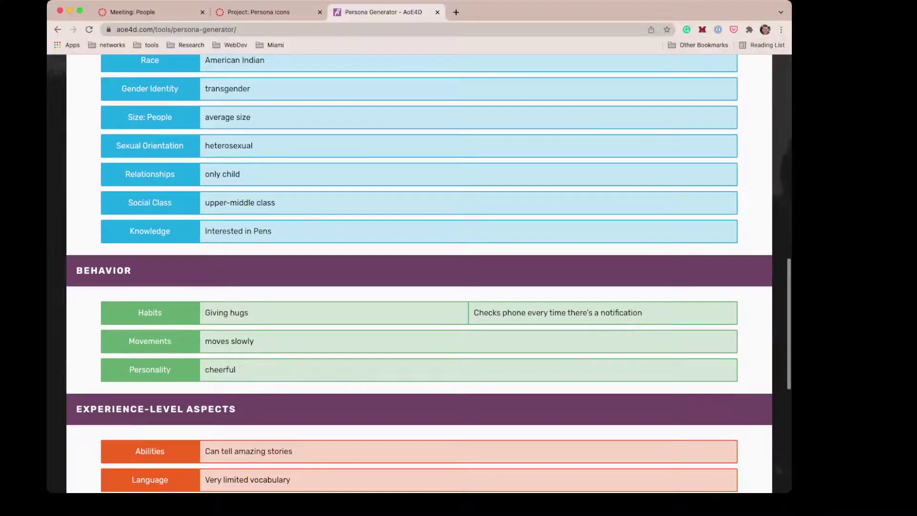
scroll(419, 272, "down", 10)
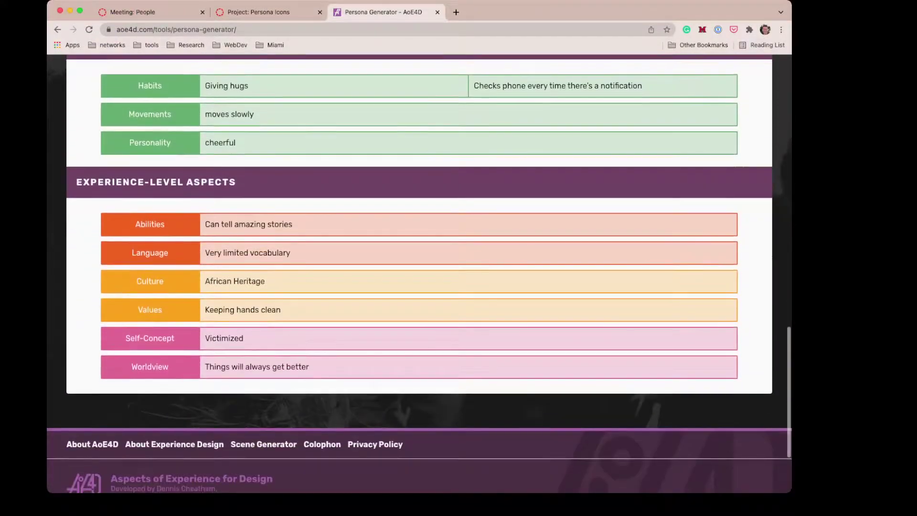
scroll(419, 272, "up", 15)
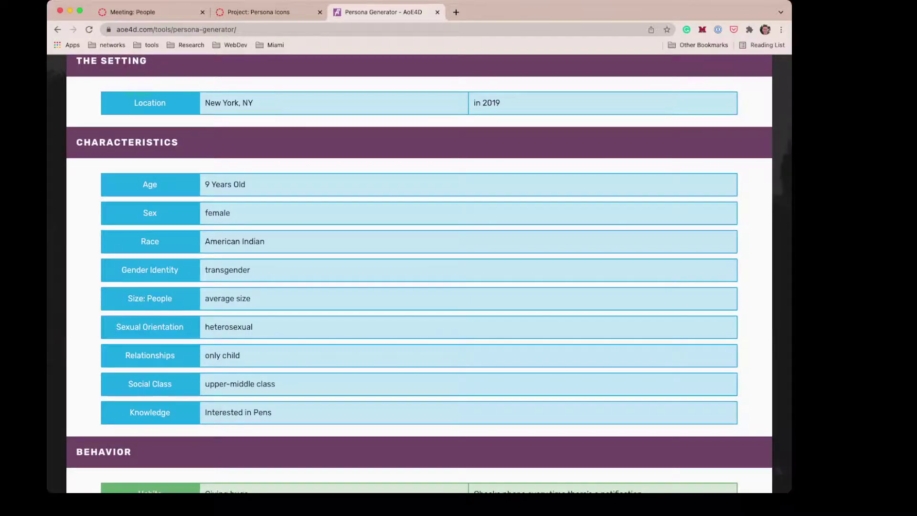
scroll(419, 272, "down", 4)
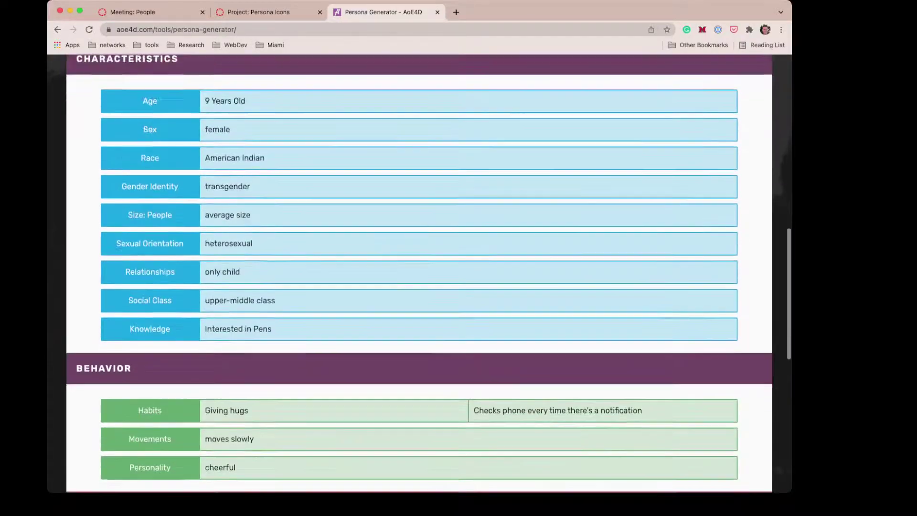
Read the explanation of the persona's Worldview aspect and close it
scroll(419, 273, "down", 5)
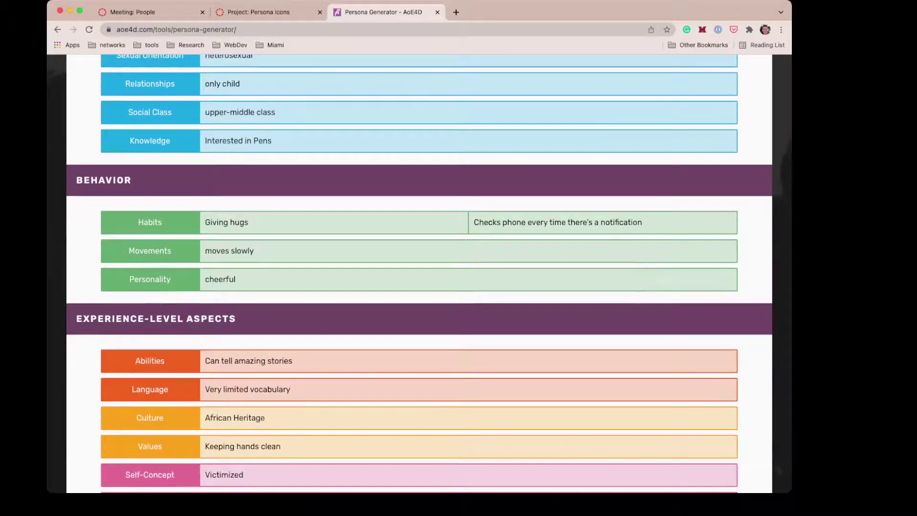
scroll(419, 272, "down", 5)
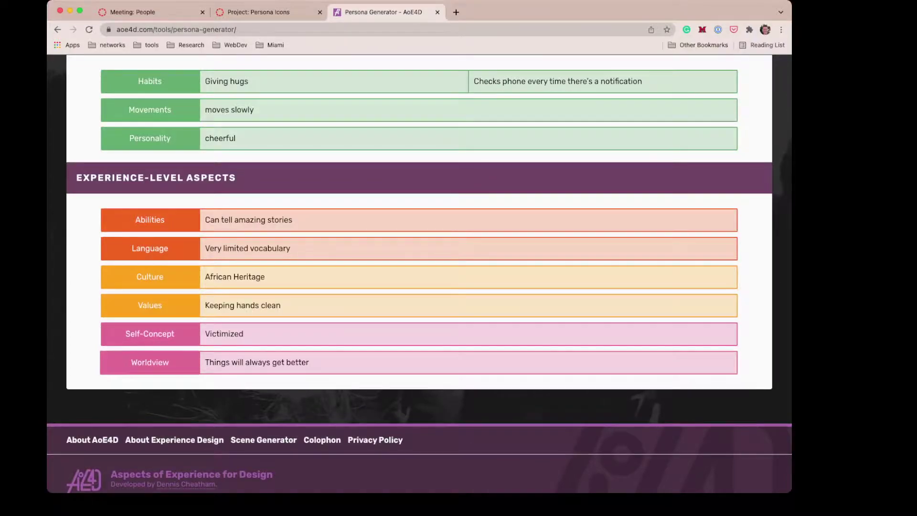
left_click(150, 362)
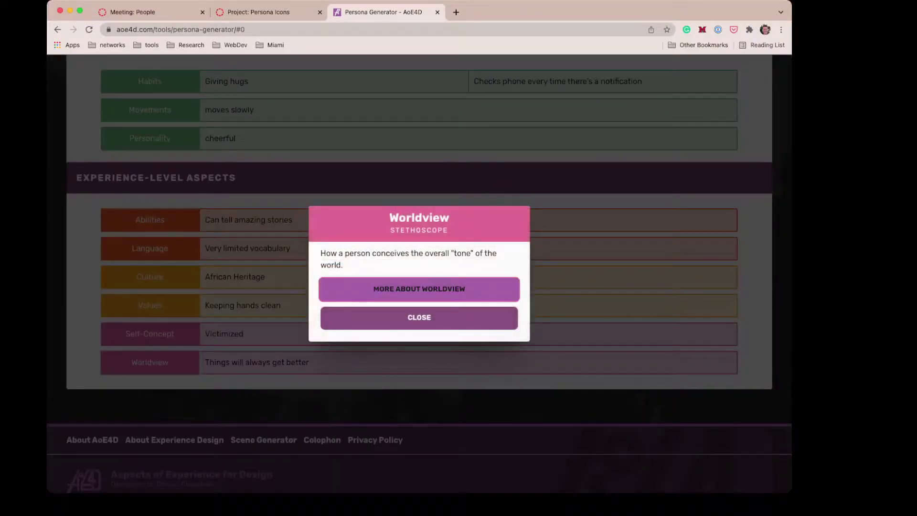
left_click(419, 318)
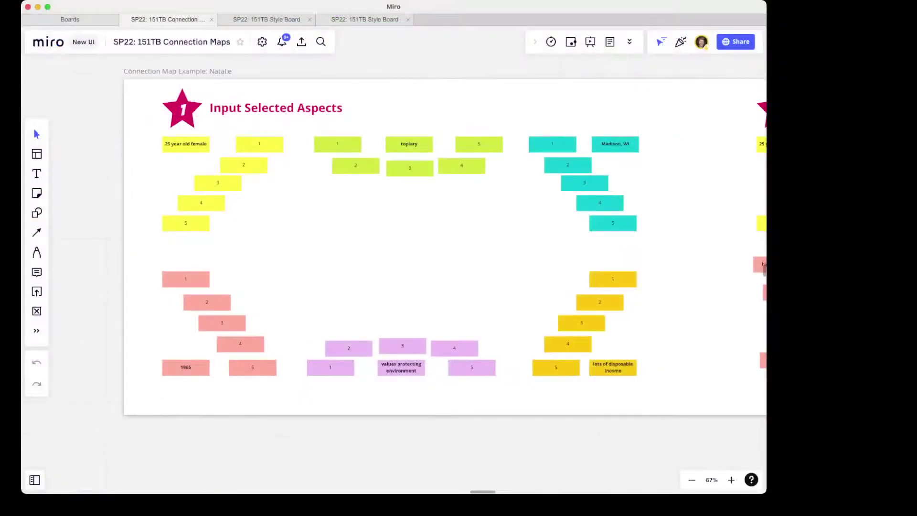
Switch to Miro and look over the SP22: 151TB Connection Maps board, examining the Connection Map Starter frame closely
scroll(340, 257, "down", 15)
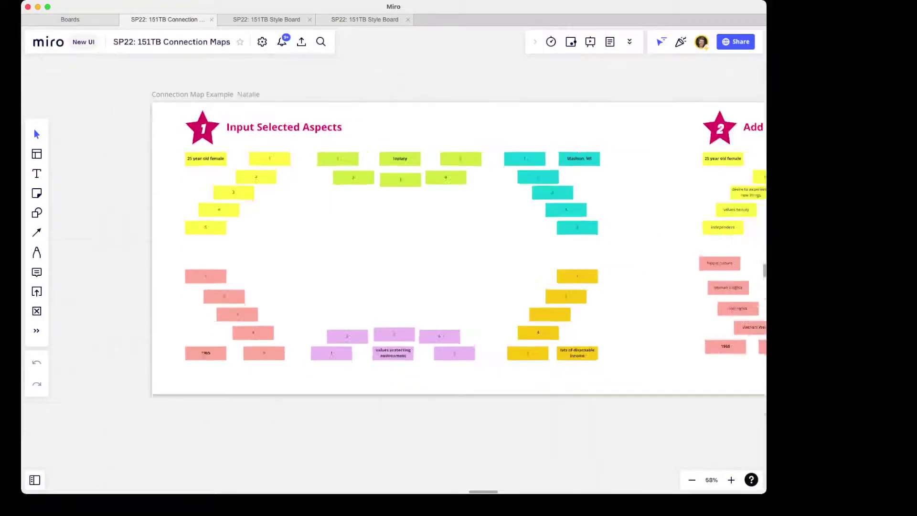
scroll(339, 257, "down", 5)
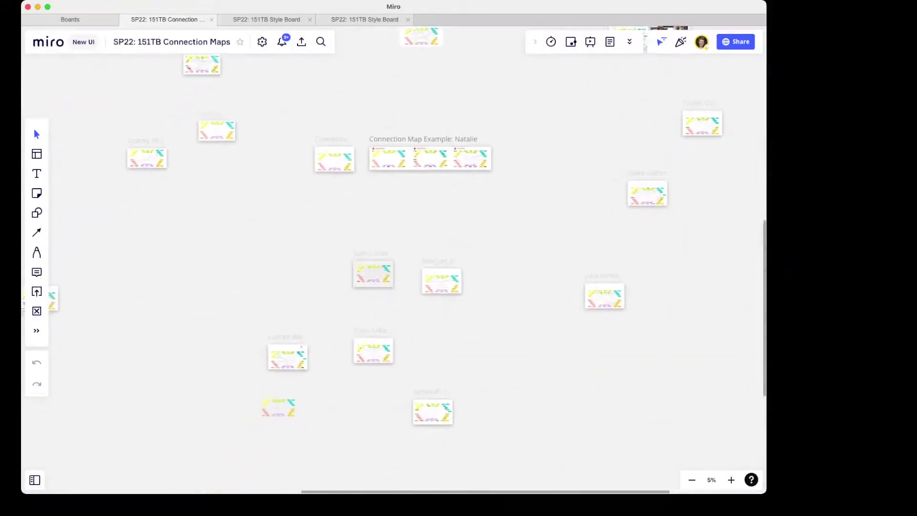
scroll(310, 268, "up", 2)
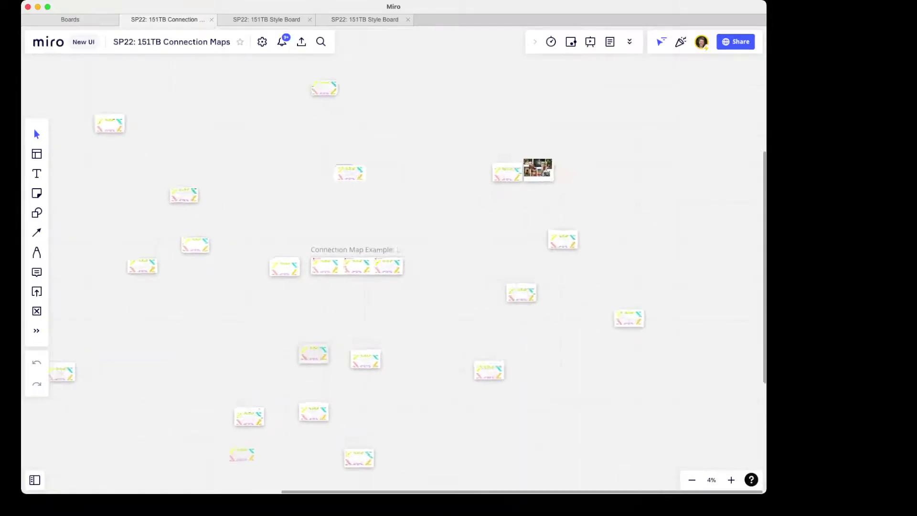
scroll(309, 265, "up", 5)
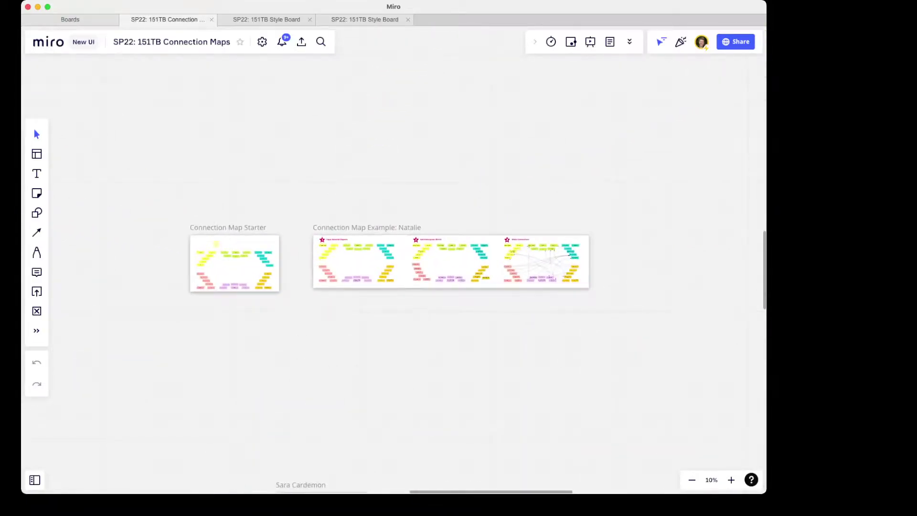
scroll(320, 262, "left", 2)
scroll(320, 262, "up", 5)
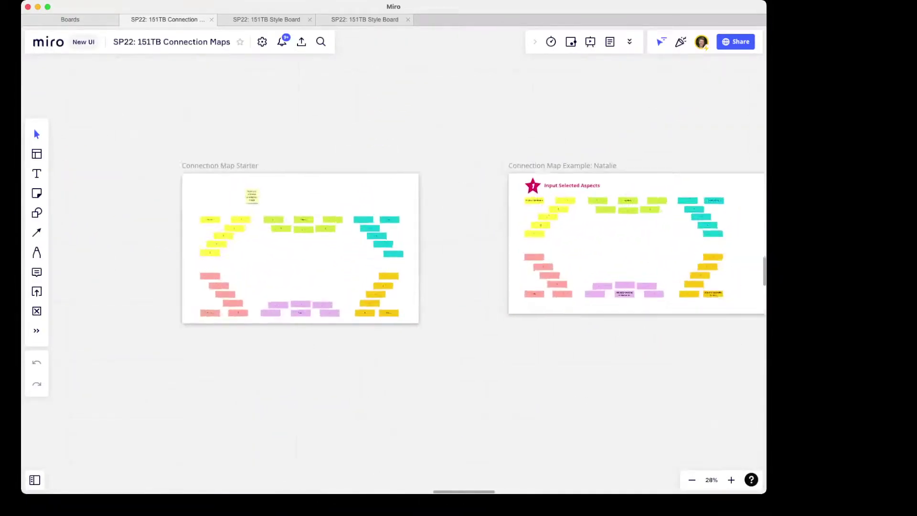
scroll(320, 261, "up", 5)
scroll(320, 261, "left", 3)
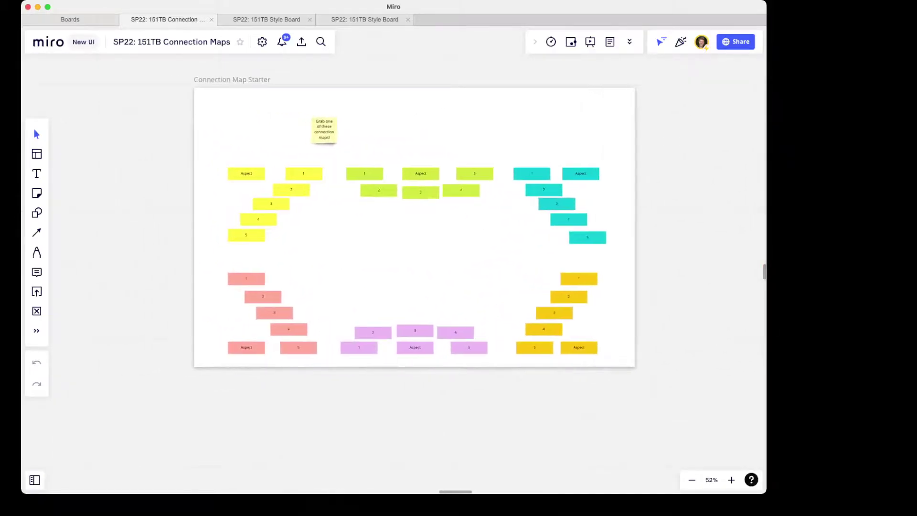
scroll(320, 261, "up", 2)
Examine the Input Selected Aspects stage of the Connection Map Example frame
scroll(320, 261, "down", 4)
scroll(321, 261, "right", 5)
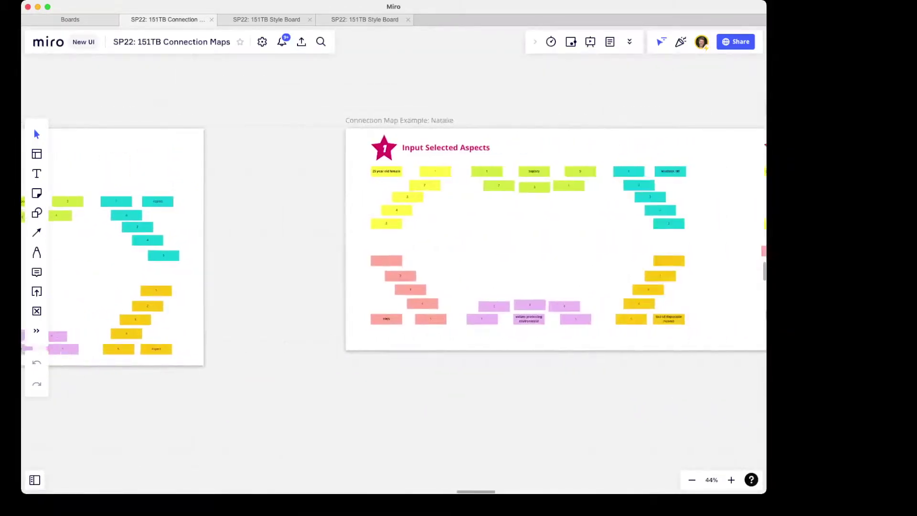
scroll(320, 261, "right", 3)
scroll(434, 227, "up", 5)
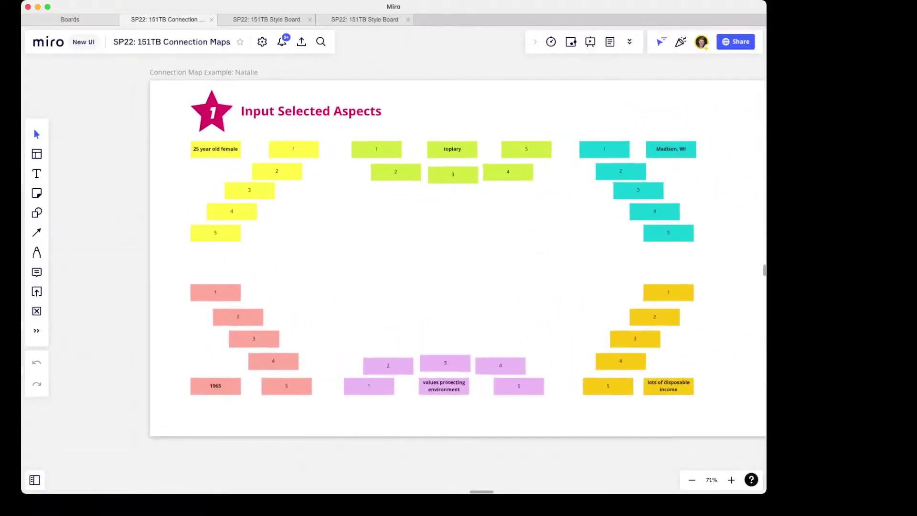
scroll(332, 224, "up", 2)
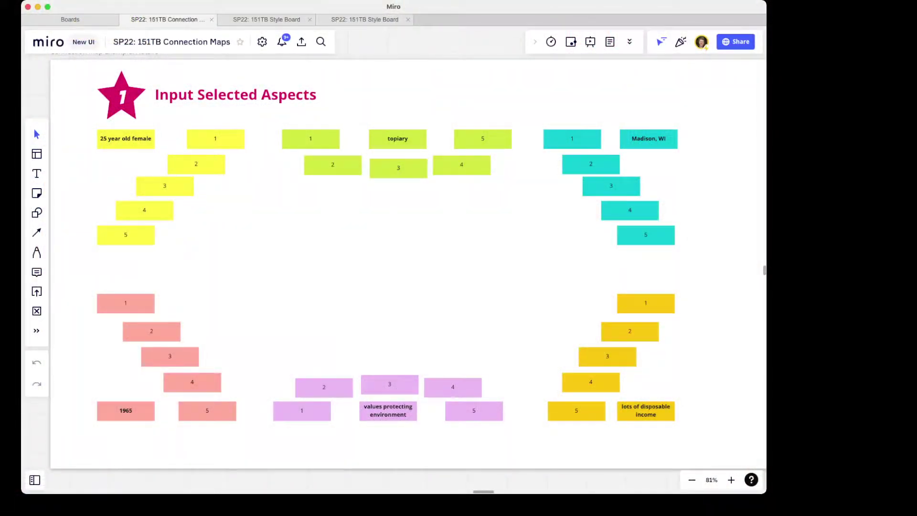
Copy all the colored aspect boxes from the Connection Map Starter frame into an empty area of the board
scroll(435, 205, "down", 5)
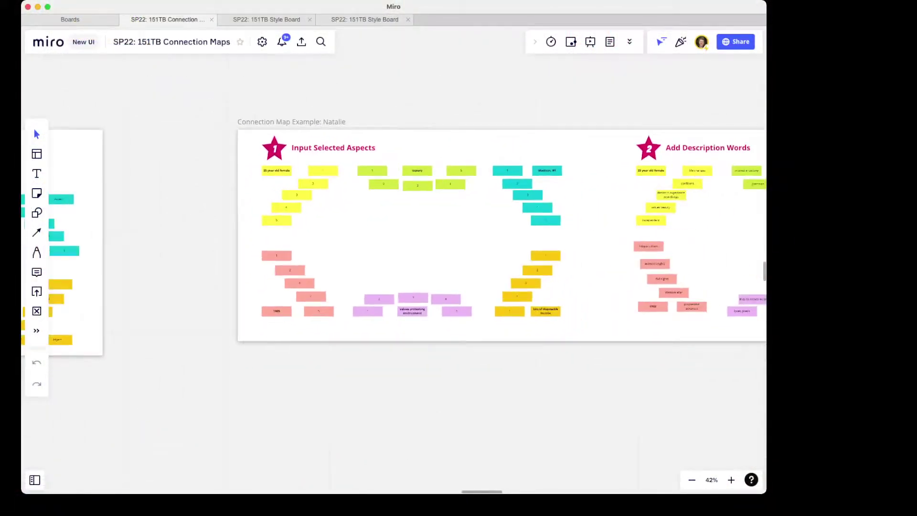
scroll(434, 205, "left", 5)
scroll(393, 215, "left", 6)
left_click_drag(188, 148, 540, 333)
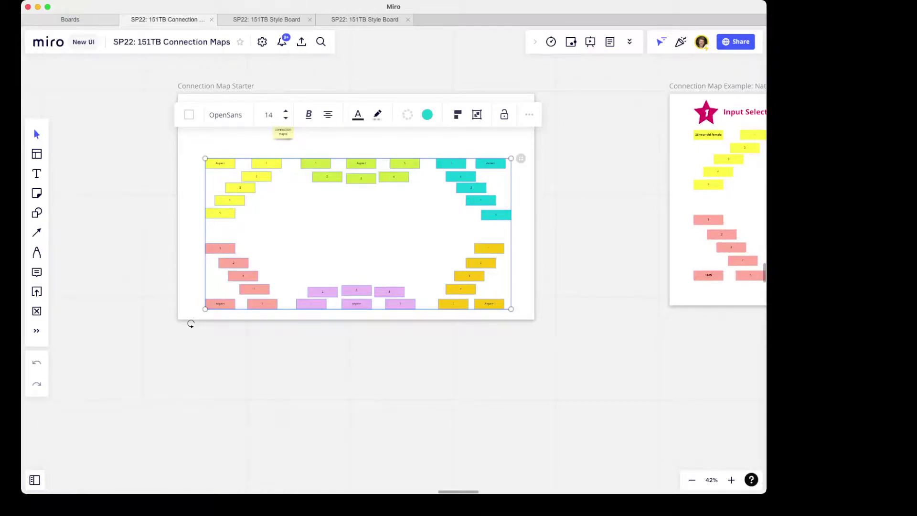
scroll(394, 260, "left", 12)
scroll(393, 260, "down", 6)
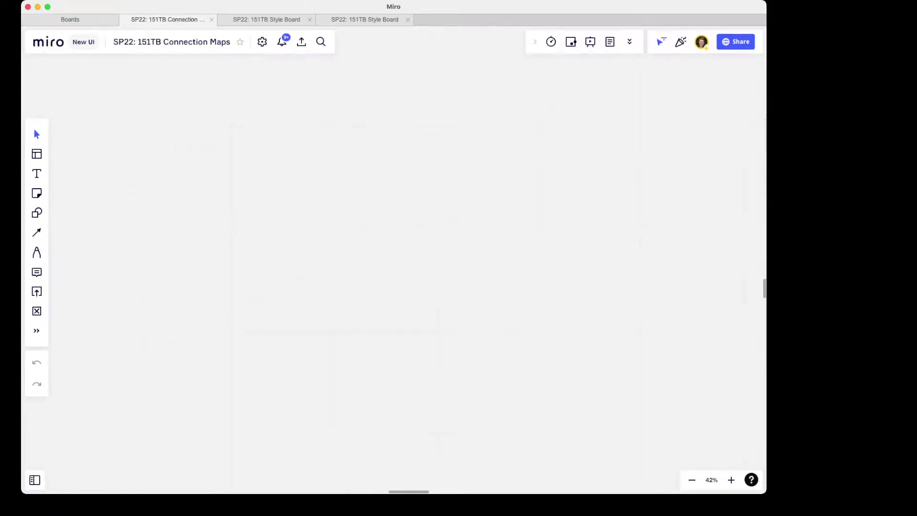
key("super+v")
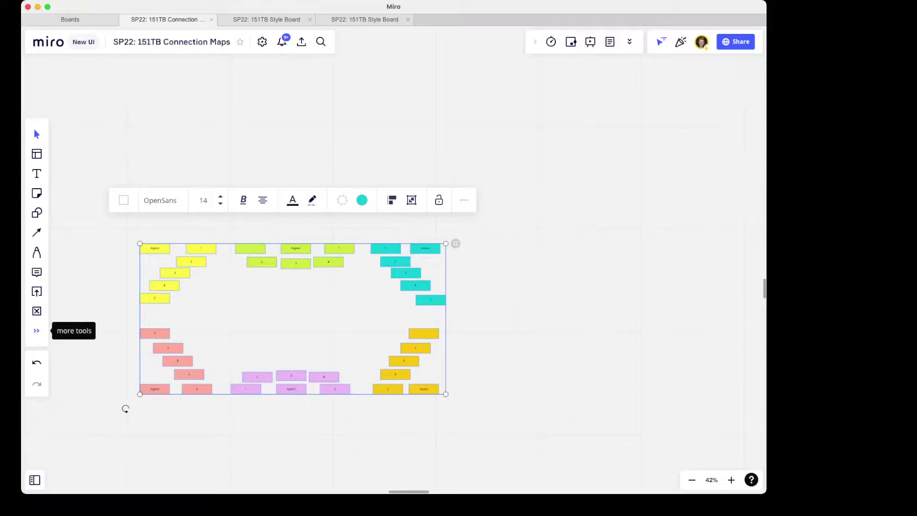
Draw a custom-ratio frame around the copied set of colored aspect boxes
left_click(36, 331)
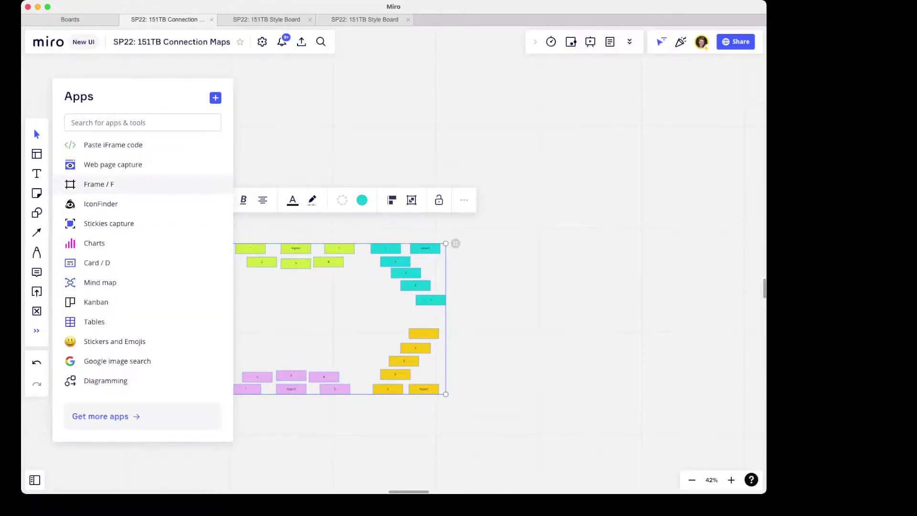
left_click(98, 184)
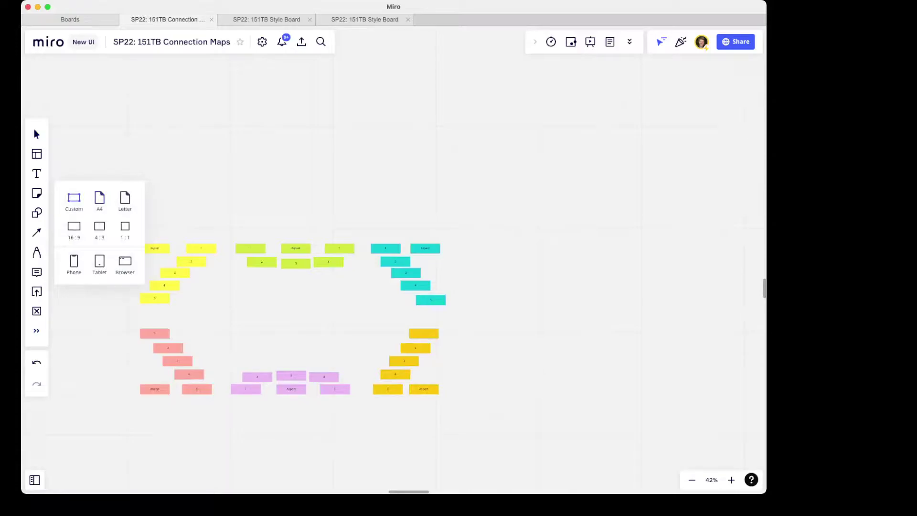
left_click(74, 201)
left_click_drag(220, 135, 125, 194)
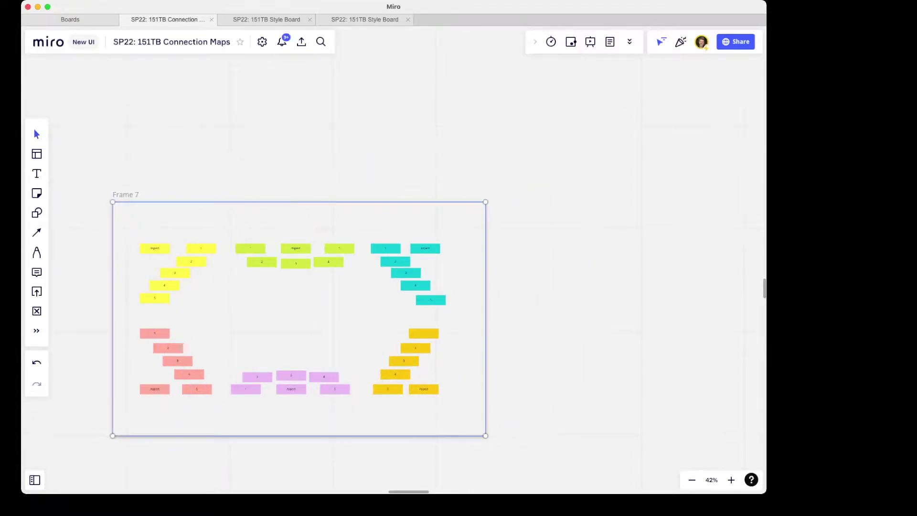
Rename the new frame around the copied aspect boxes as "Name"
left_click(123, 194)
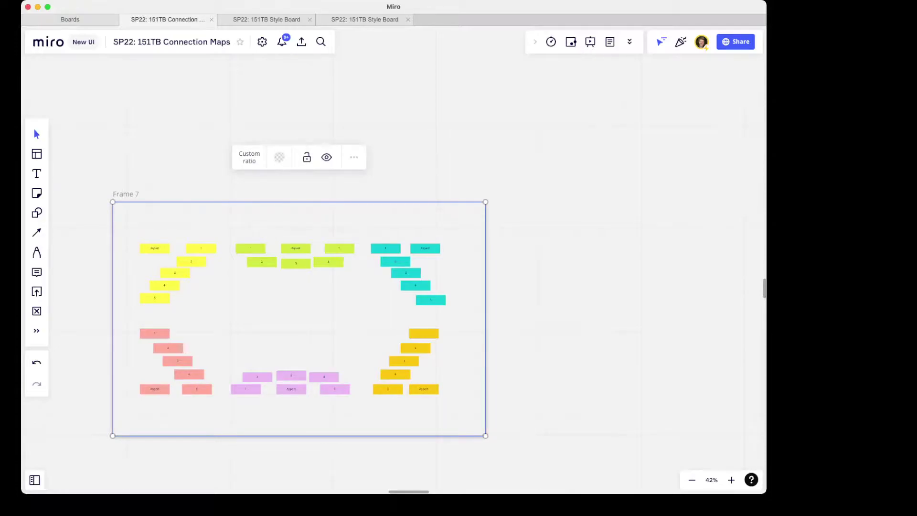
key("super+a")
key("BackSpace")
key("Escape")
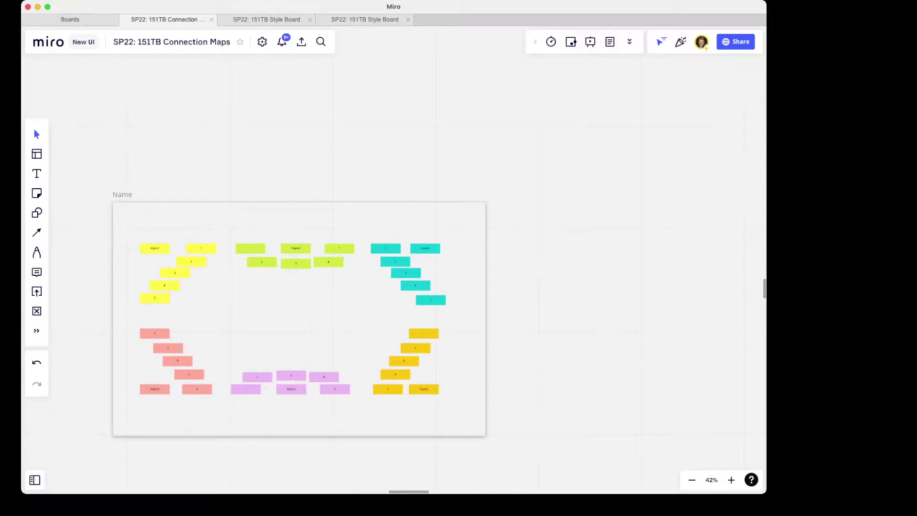
Return to the Connection Map Example frame and examine the bold aspect boxes filled in under Input Selected Aspects, including the pink, purple and gold groups
scroll(299, 319, "down", 5)
scroll(383, 268, "right", 10)
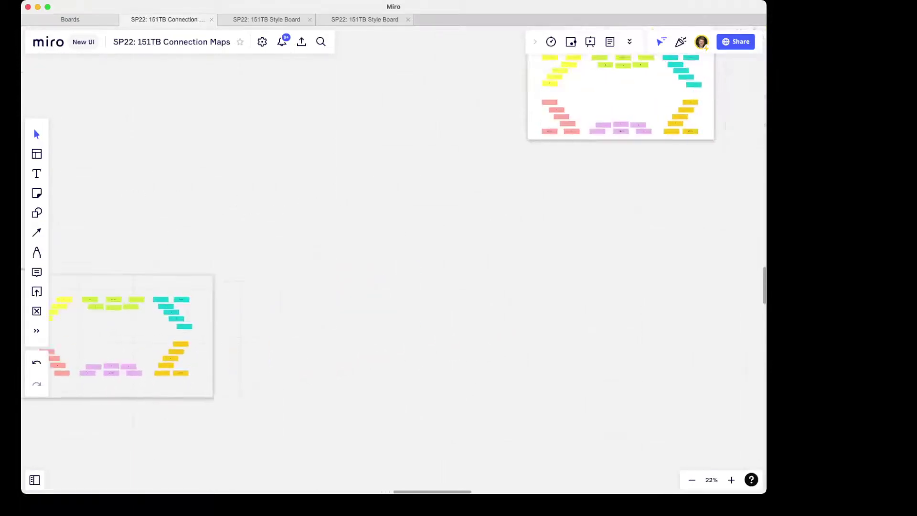
scroll(382, 239, "right", 10)
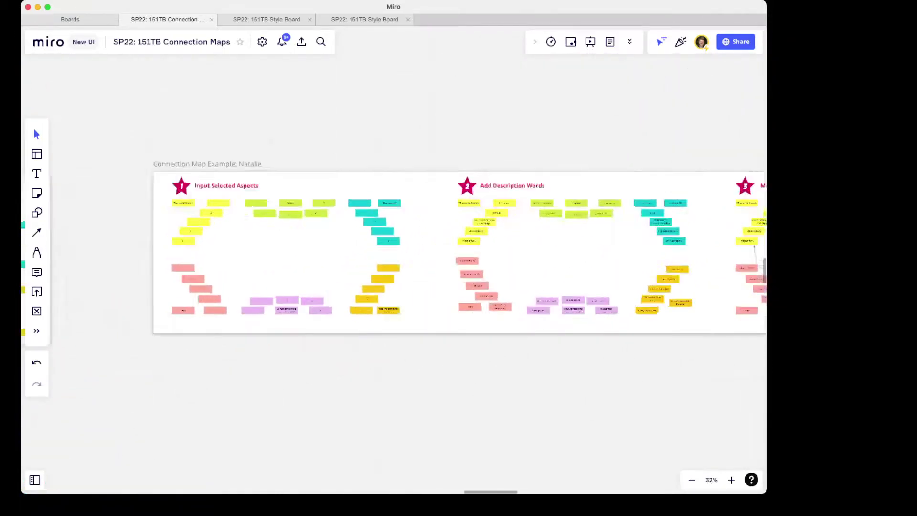
scroll(360, 278, "up", 5)
scroll(394, 229, "left", 5)
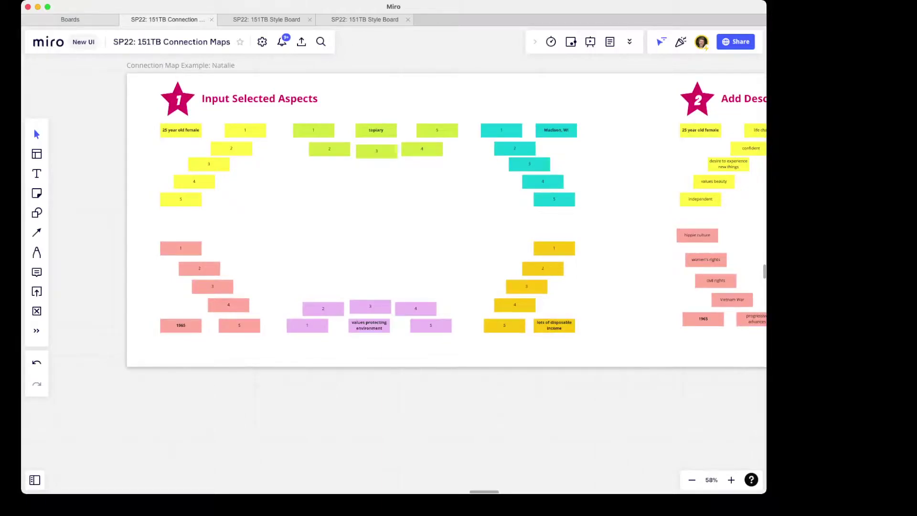
scroll(249, 361, "up", 5)
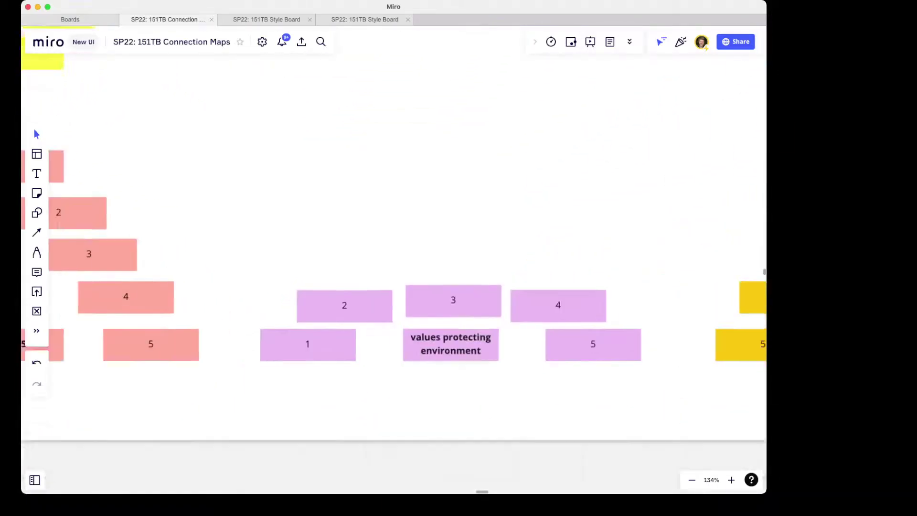
scroll(393, 215, "left", 5)
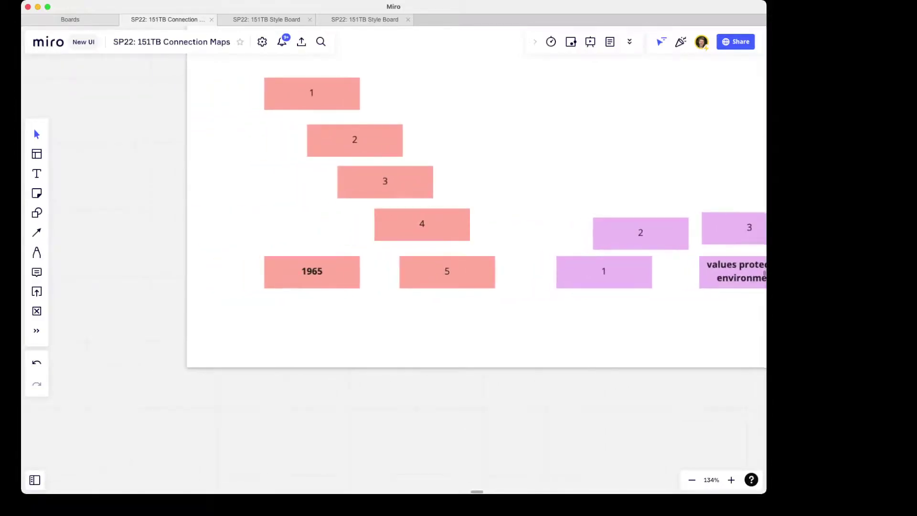
scroll(394, 215, "right", 10)
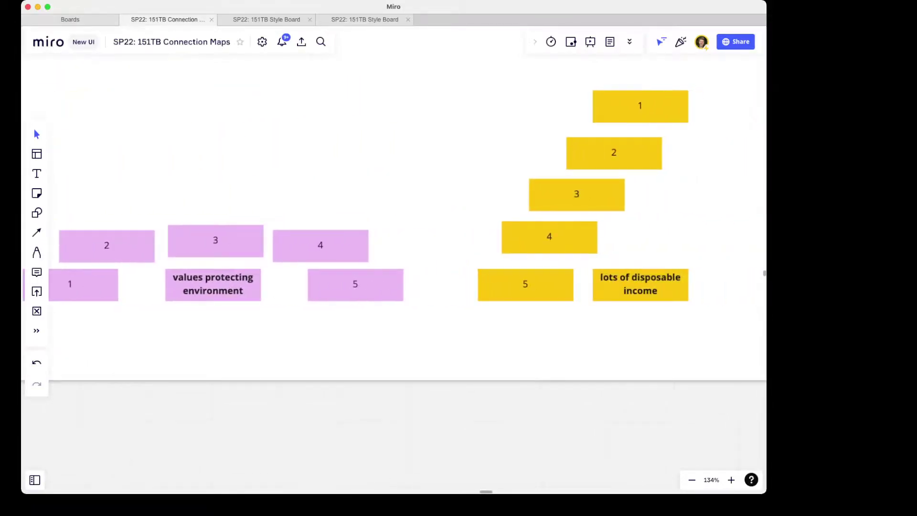
Examine the Add Description Words stage of the Connection Map Example frame, reading the yellow and green description boxes closely
scroll(669, 259, "down", 5)
scroll(669, 260, "right", 12)
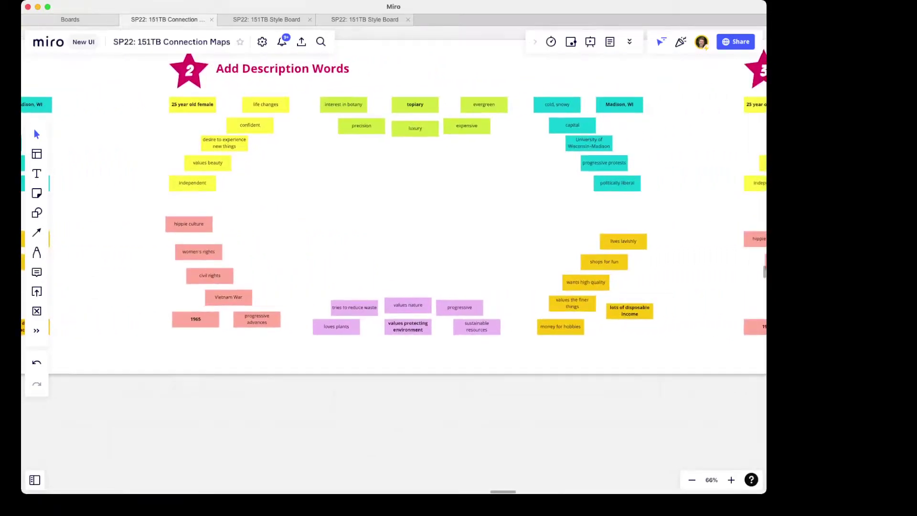
scroll(394, 239, "up", 5)
scroll(394, 239, "up", 4)
scroll(393, 239, "left", 2)
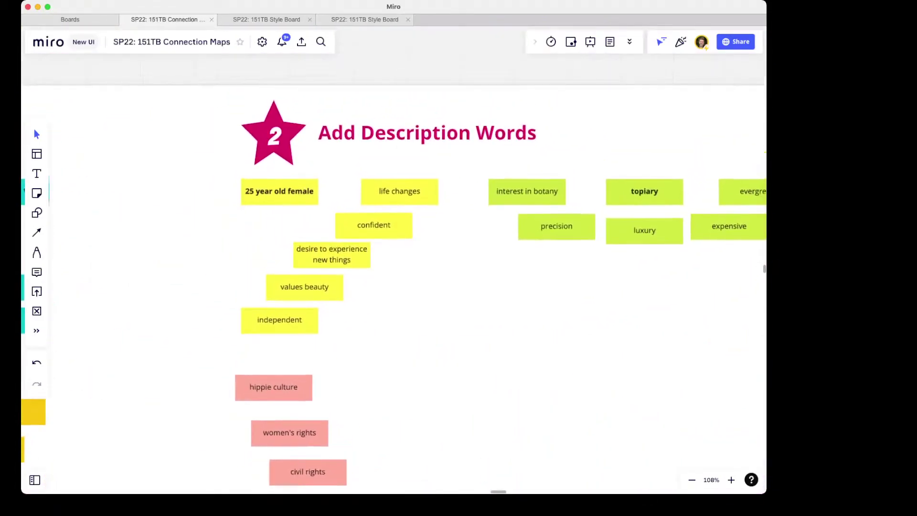
scroll(394, 287, "up", 1)
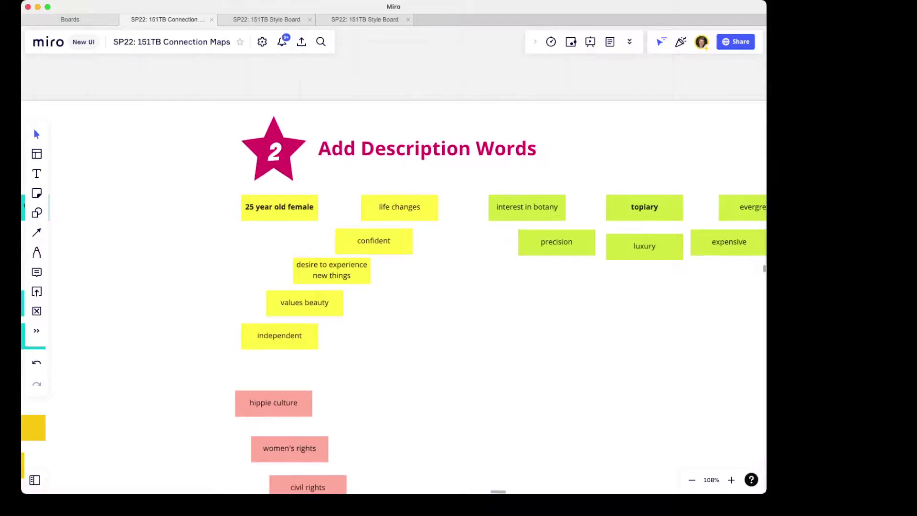